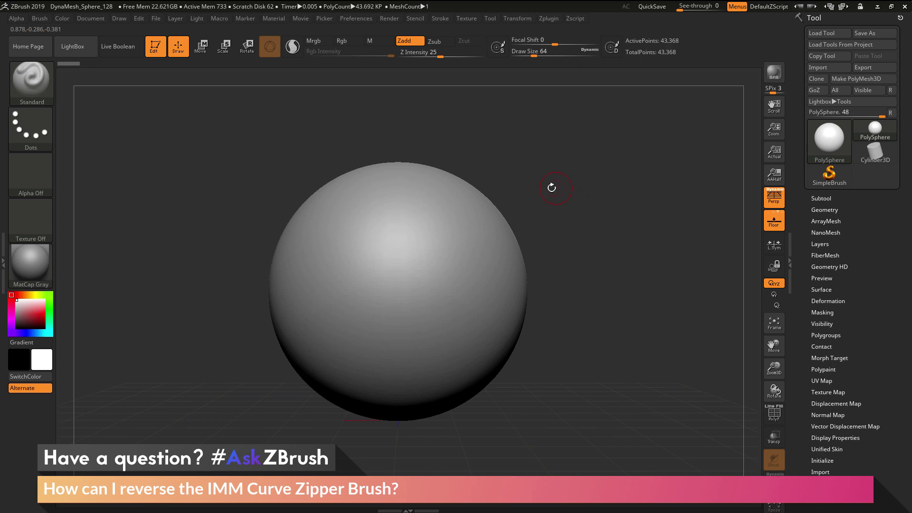
Step: Choose the IMM ZipperP brush and select its Open-Zipper-Le mesh
click(31, 84)
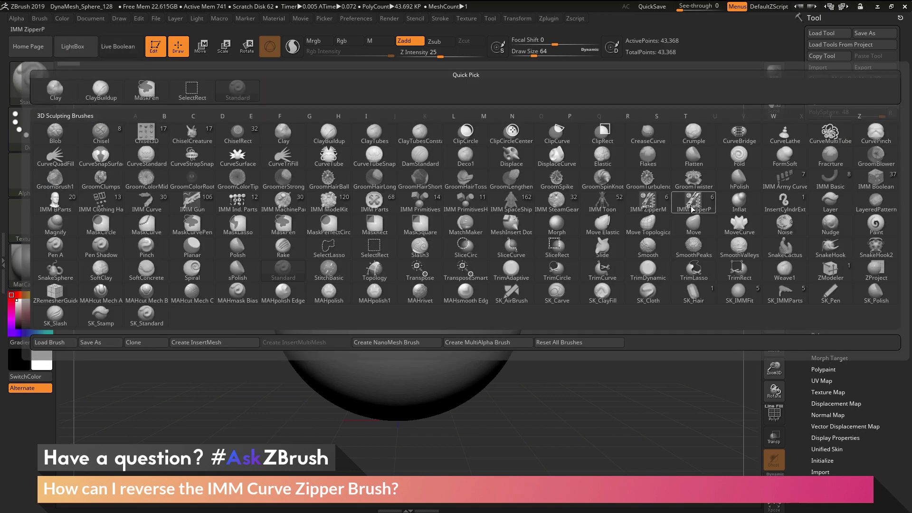
mouse_move(637, 212)
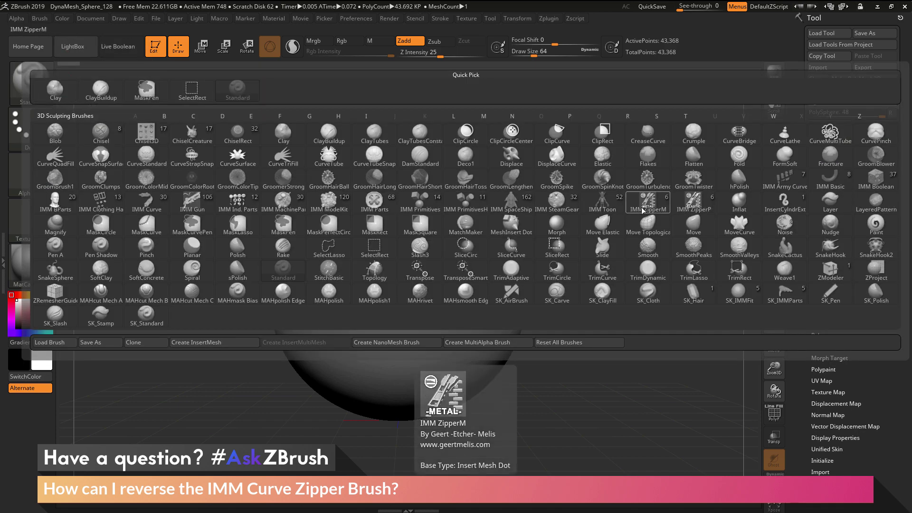
mouse_move(680, 211)
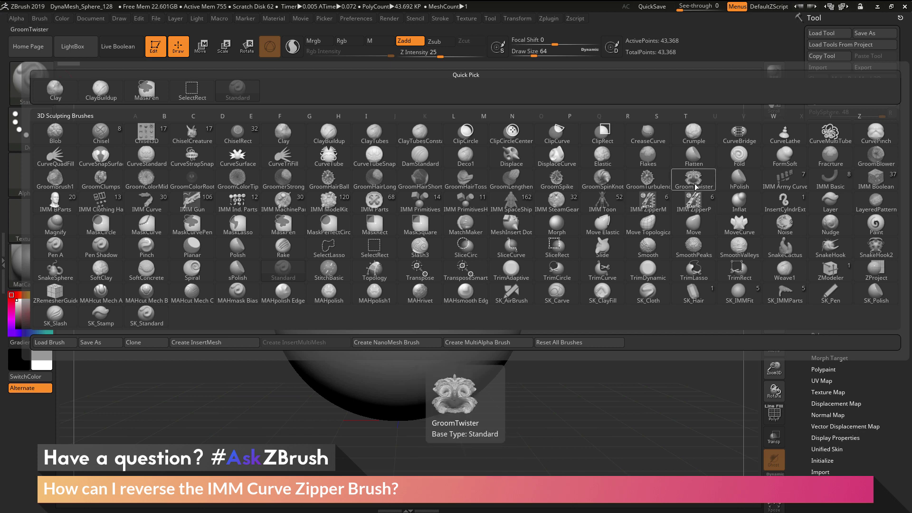
click(700, 207)
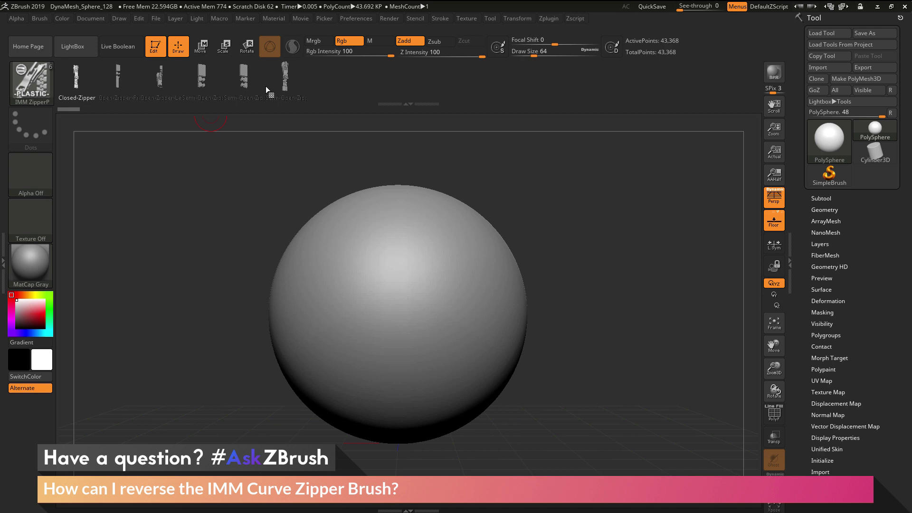
click(158, 75)
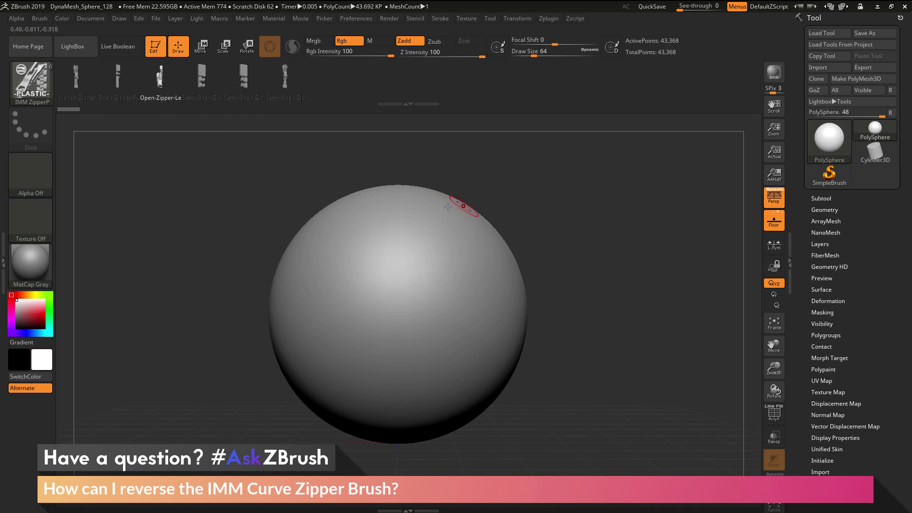
Step: Draw an open zipper curve down the front of the sphere, from near its top to its lower edge
click(825, 210)
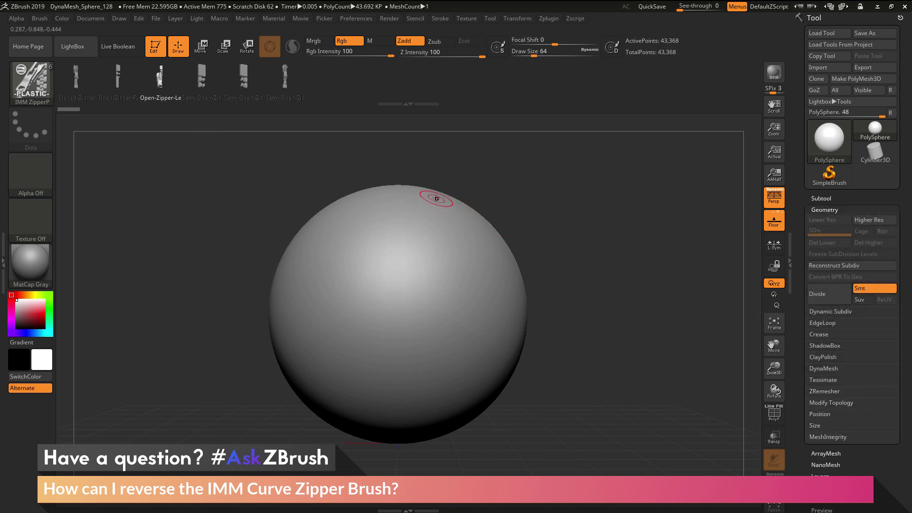
mouse_move(436, 198)
mouse_down()
mouse_move(446, 249)
mouse_move(410, 385)
mouse_move(424, 416)
mouse_up()
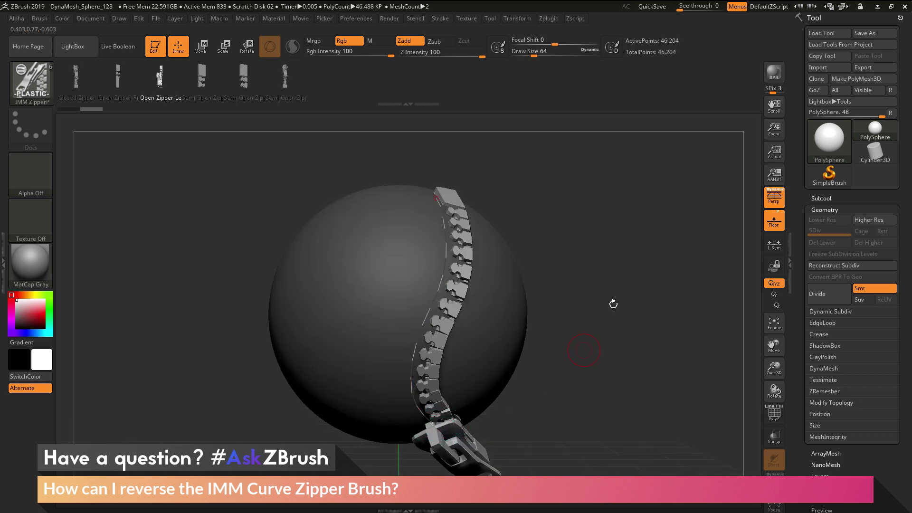
mouse_move(625, 258)
mouse_down()
mouse_move(632, 264)
mouse_move(610, 272)
mouse_move(626, 250)
mouse_move(608, 276)
mouse_up()
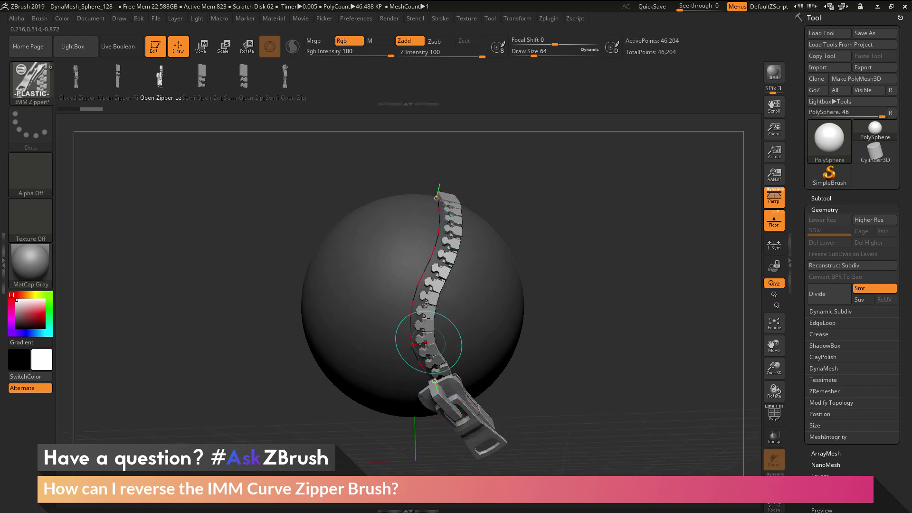
drag(417, 204, 456, 217)
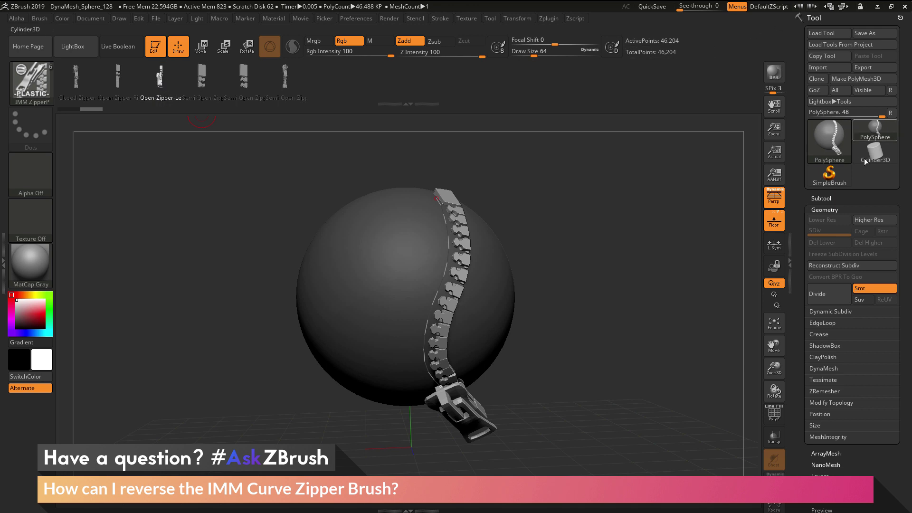
Step: Switch to the PolyMesh3D star tool and turn off perspective and the floor grid
click(876, 131)
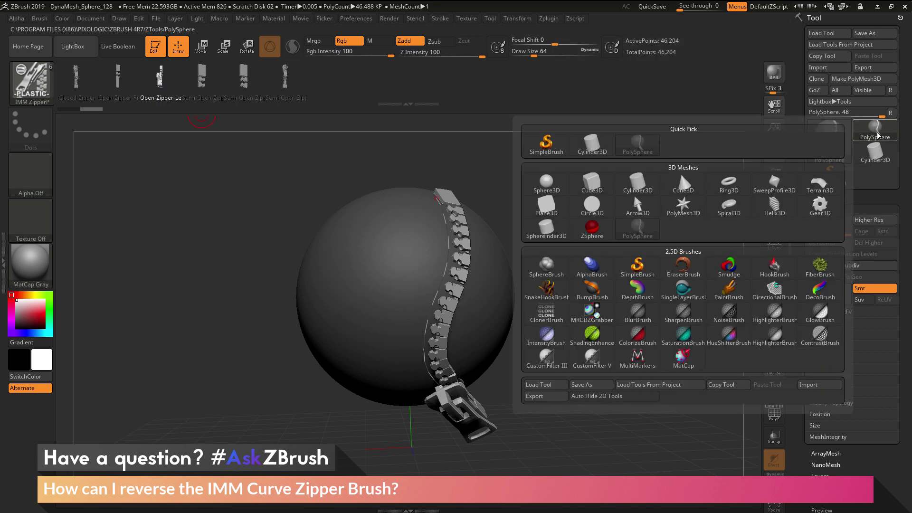
click(683, 205)
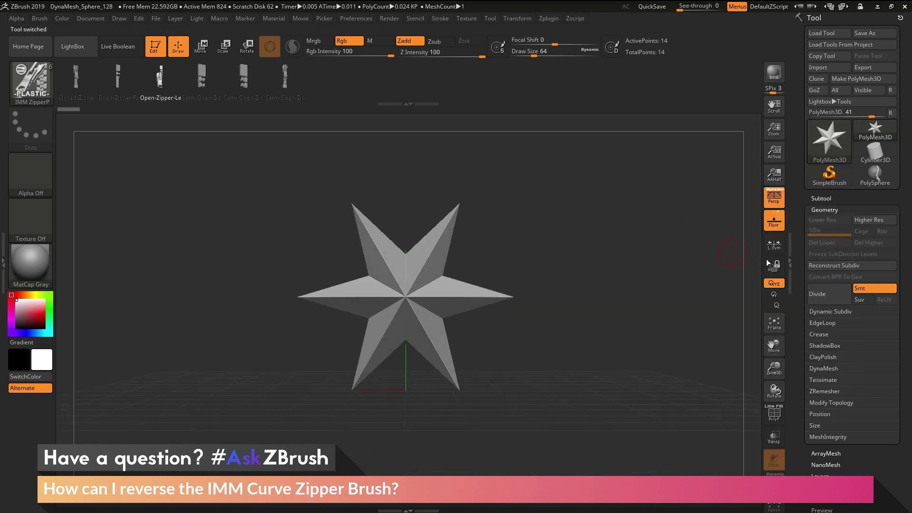
click(774, 200)
click(774, 221)
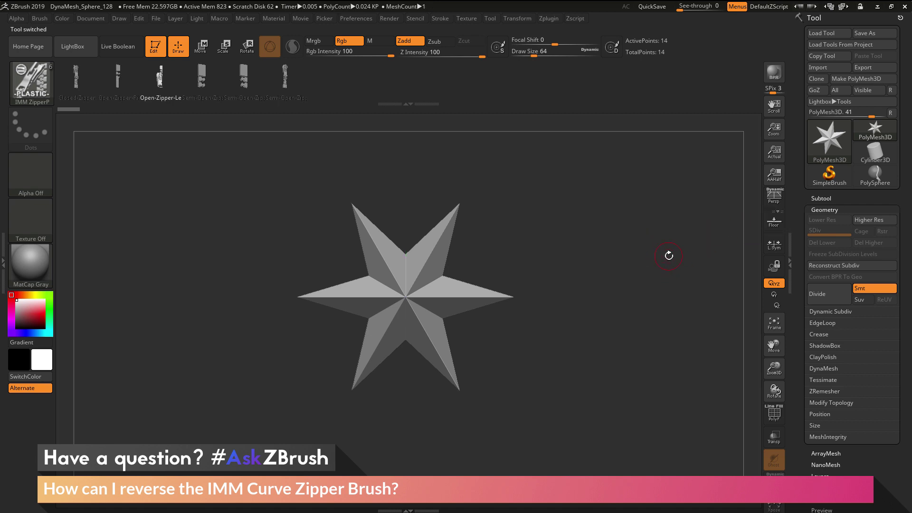
Step: Replace the star with the brush's Open-Zipper-Le mesh using MeshFromBrush in the Modify Topology options
click(821, 198)
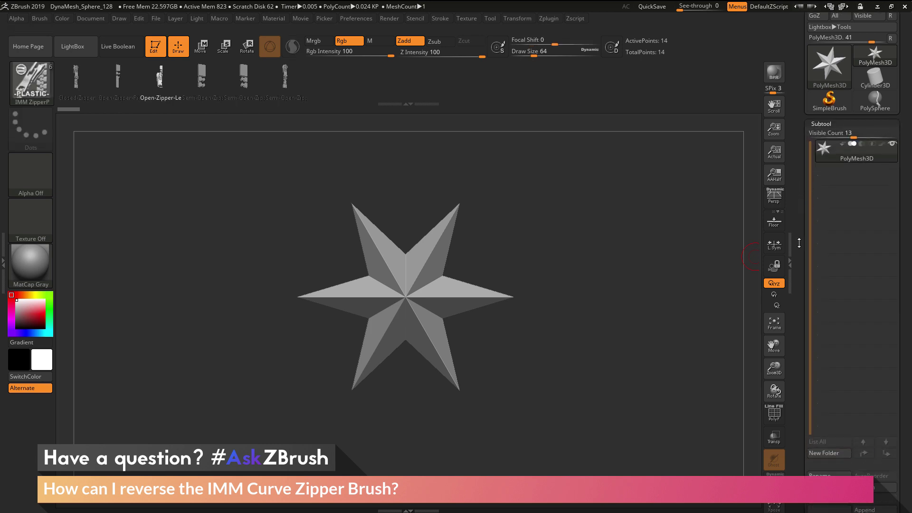
scroll(799, 243, down, 5)
click(821, 101)
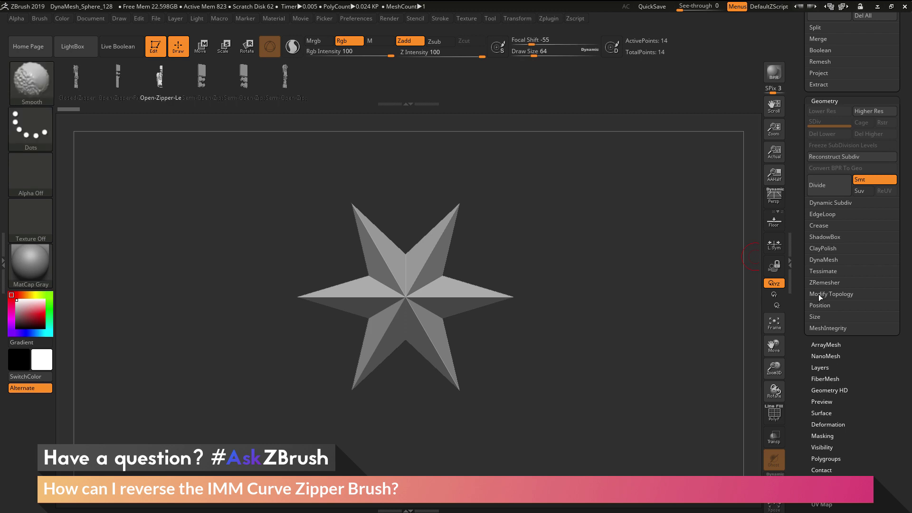
shift+click(818, 294)
scroll(796, 300, down, 4)
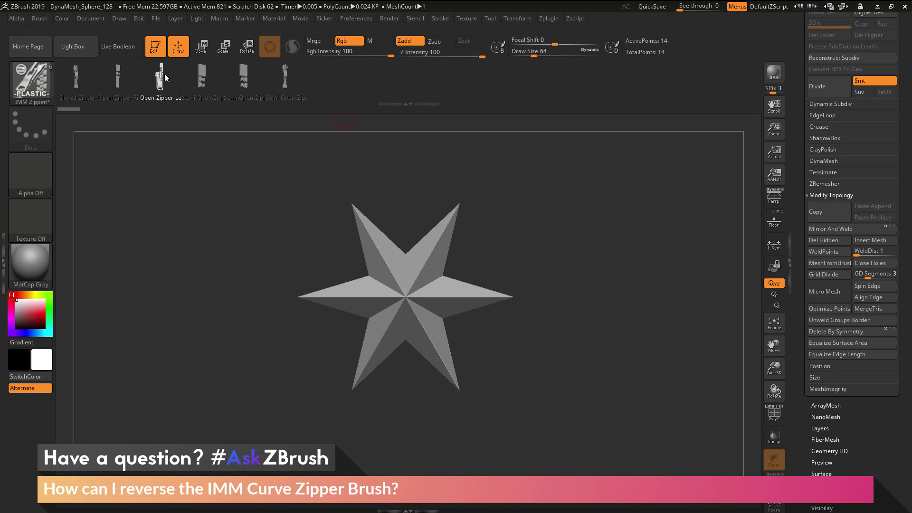
drag(802, 181, 792, 14)
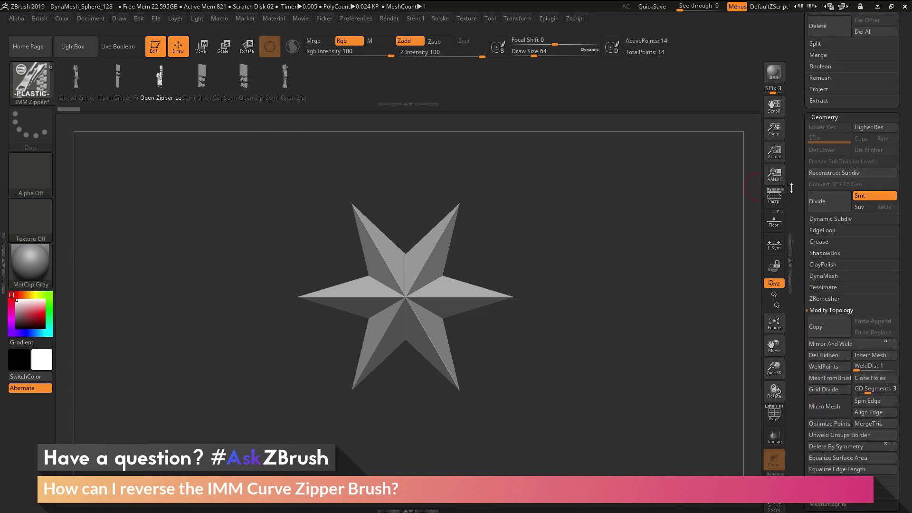
click(838, 377)
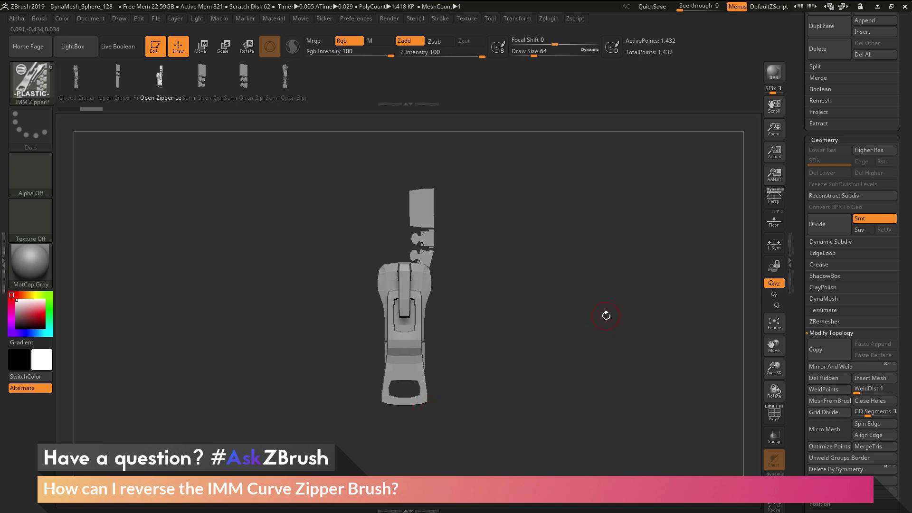
Step: Show the polyframe on the zipper mesh and mirror the mesh across the X axis with the Mirror deformation
mouse_move(605, 313)
mouse_down()
mouse_move(547, 325)
mouse_move(607, 313)
mouse_up()
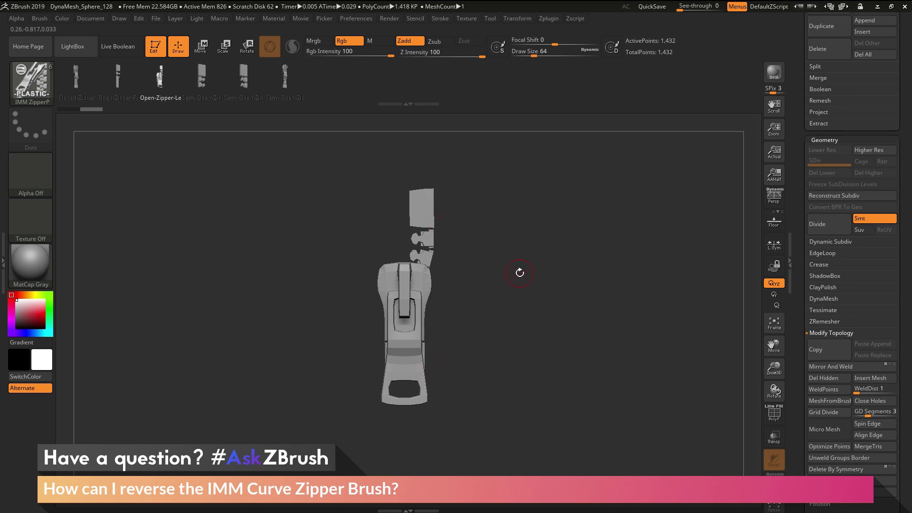
click(767, 411)
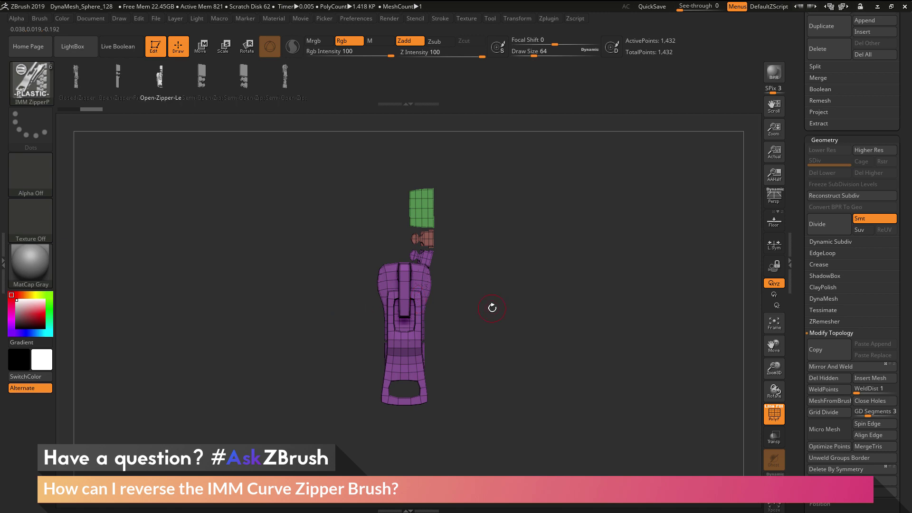
scroll(812, 127, up, 10)
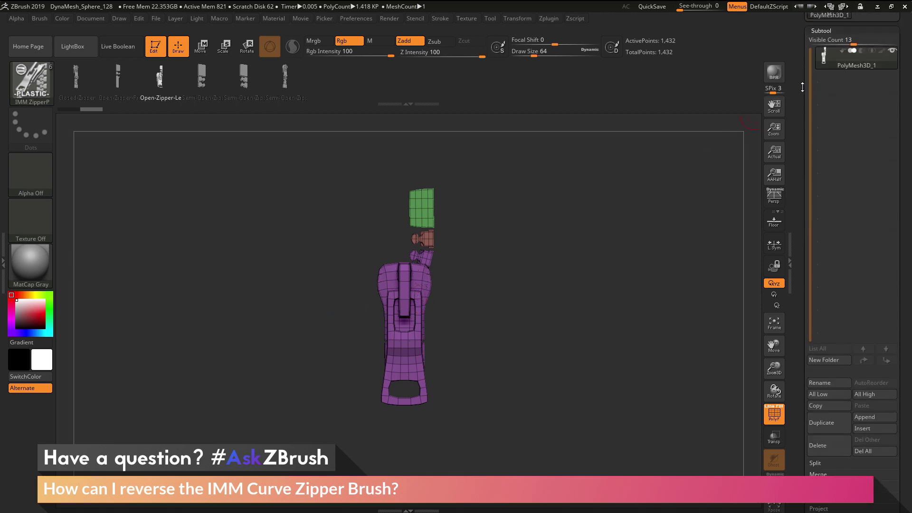
drag(799, 302, 800, 123)
click(827, 114)
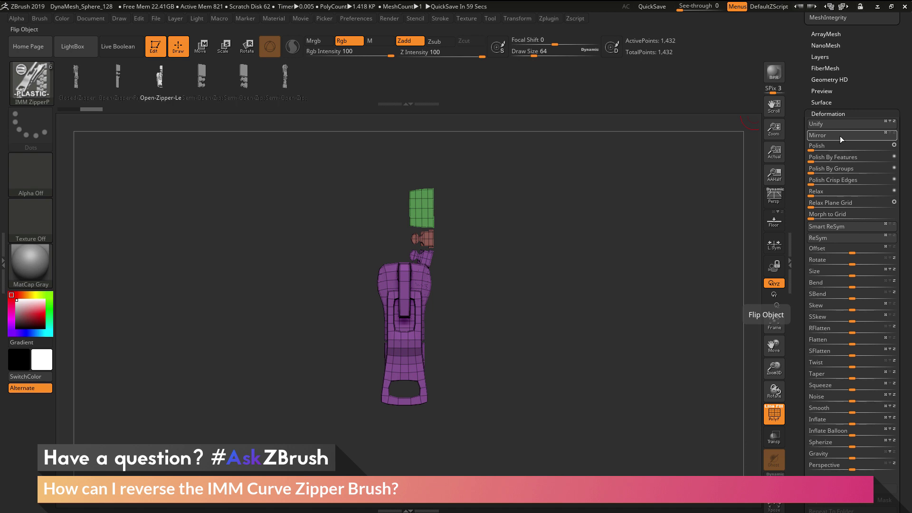
click(840, 136)
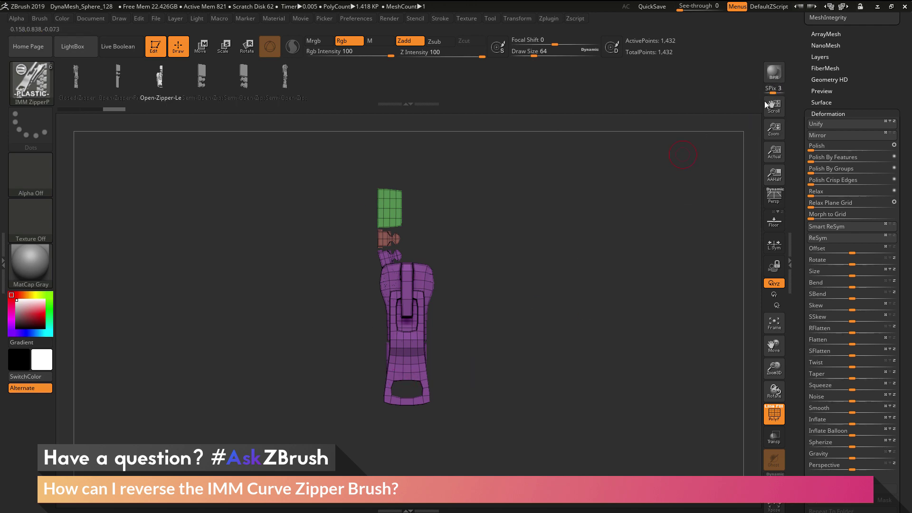
Step: Create an InsertMesh from the mirrored zipper and append it to the current IMM ZipperP brush
scroll(801, 168, up, 10)
scroll(801, 168, up, 10)
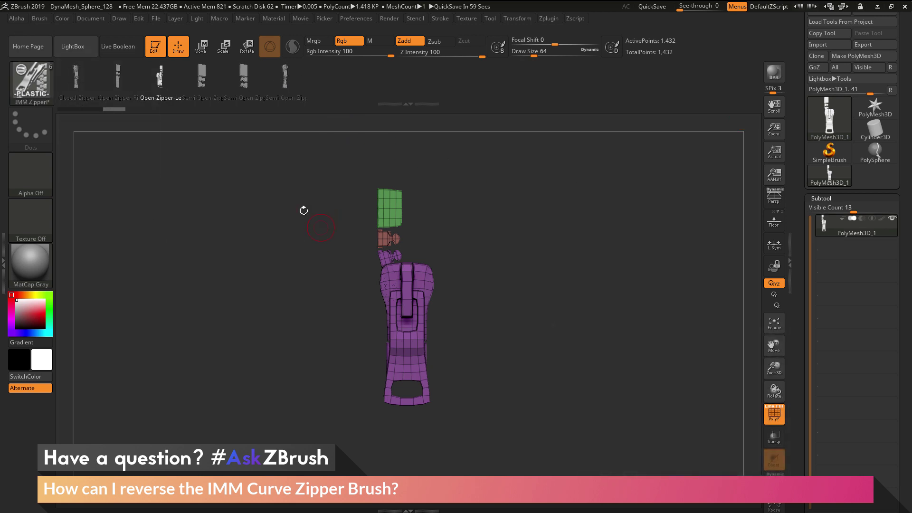
click(38, 21)
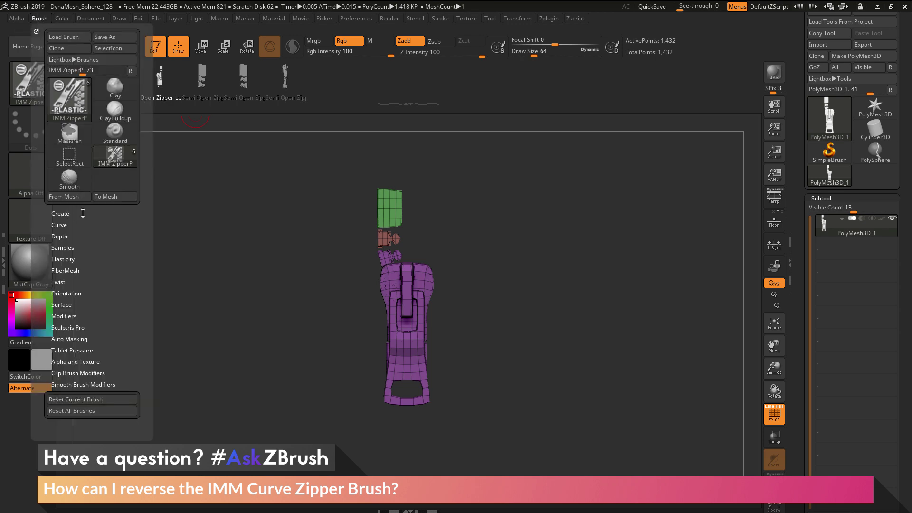
click(61, 214)
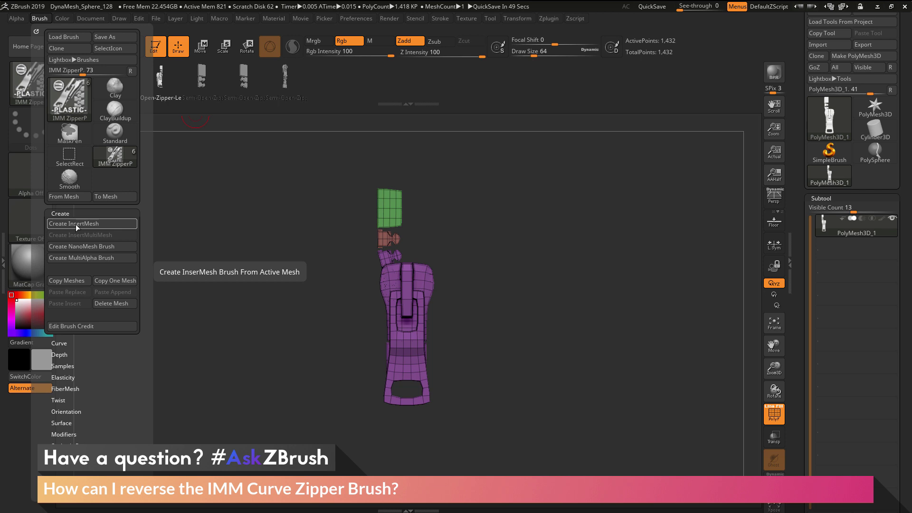
click(75, 224)
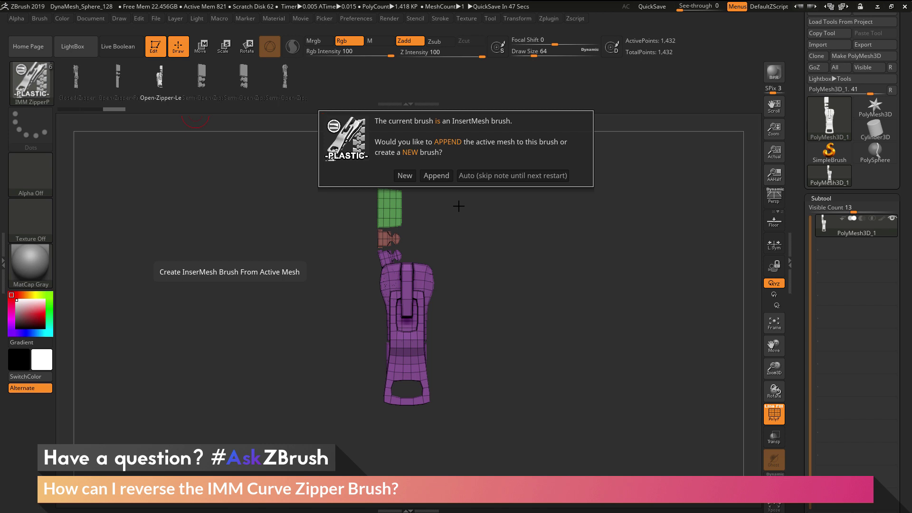
click(432, 175)
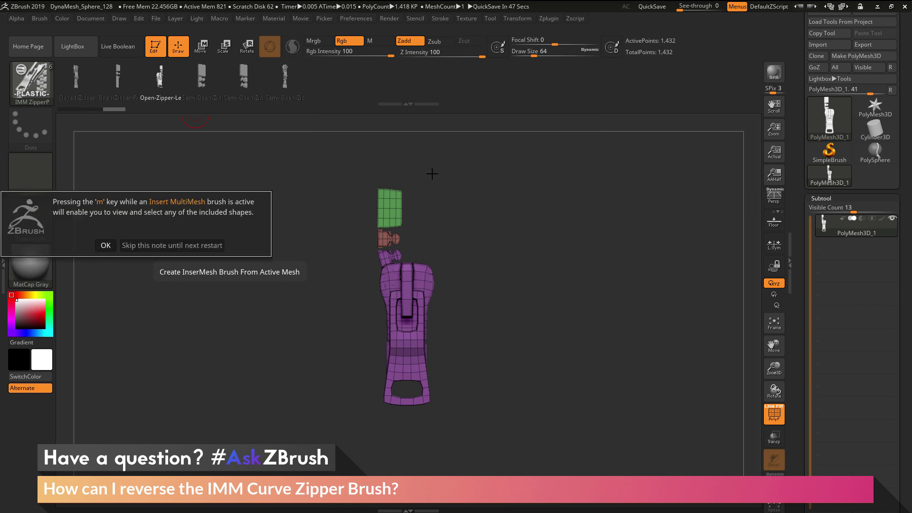
click(105, 246)
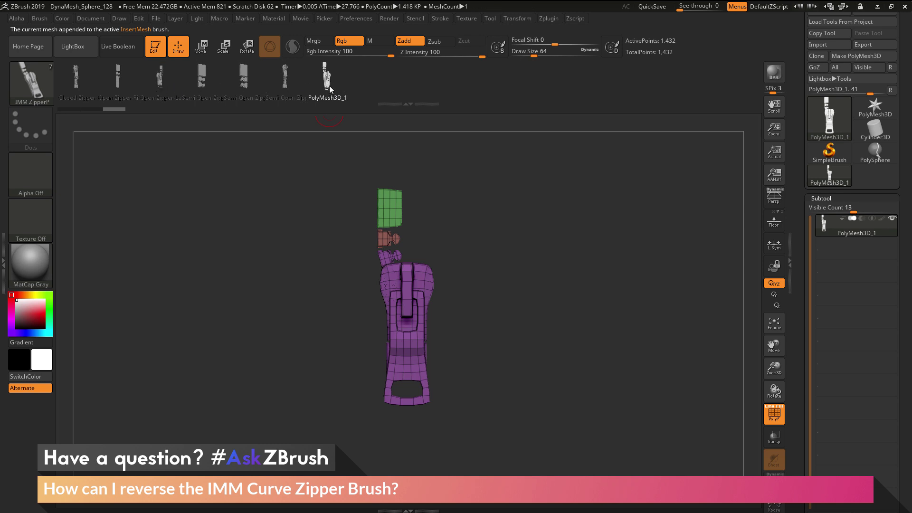
Step: Switch back to the PolySphere tool and turn off the polyframe display
click(879, 150)
click(774, 413)
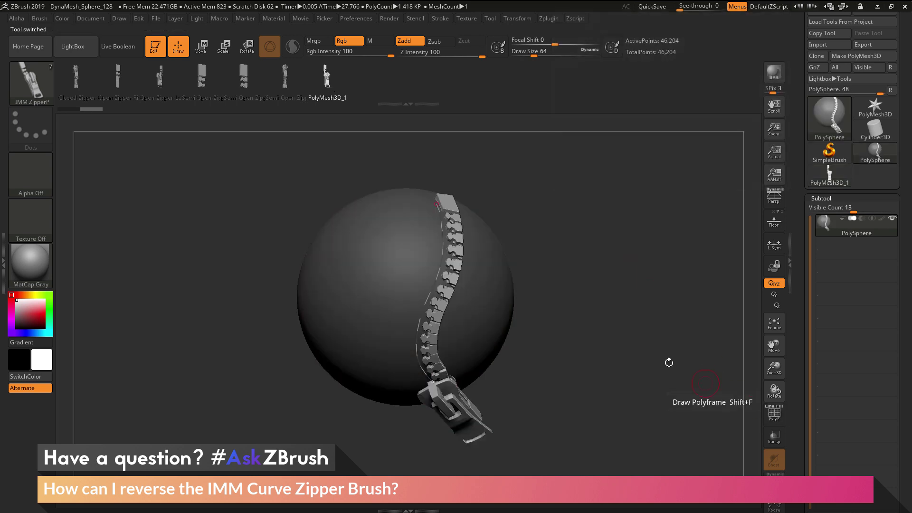
drag(668, 363, 646, 342)
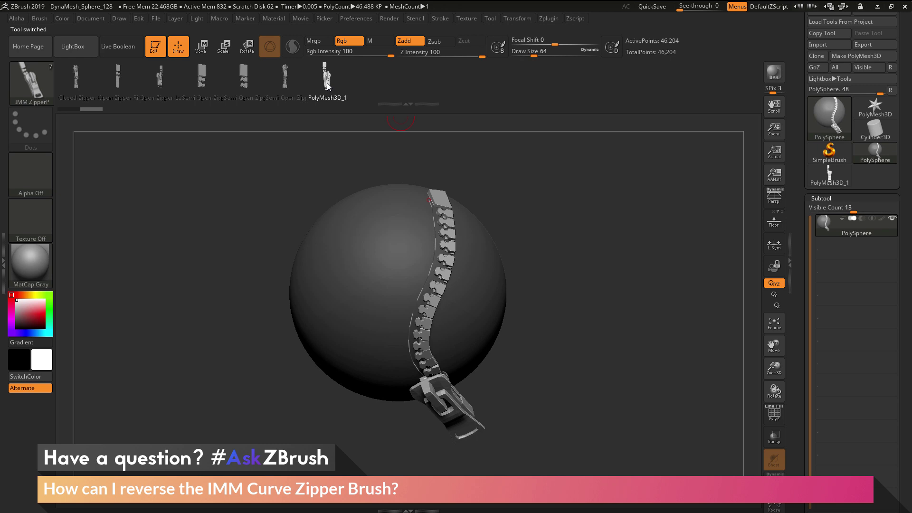
Step: Draw the mirrored zipper down the sphere beside the first one and inspect it from several angles
mouse_move(375, 194)
mouse_down()
mouse_move(380, 218)
mouse_move(353, 279)
mouse_move(362, 347)
mouse_move(351, 418)
mouse_up()
drag(609, 348, 578, 348)
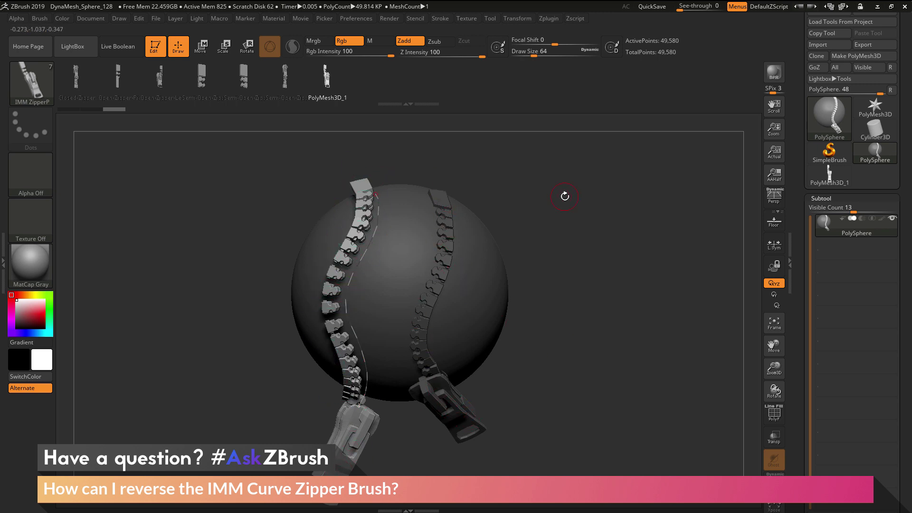
drag(540, 183, 593, 183)
mouse_move(573, 305)
mouse_down()
mouse_move(555, 310)
mouse_move(523, 262)
mouse_up()
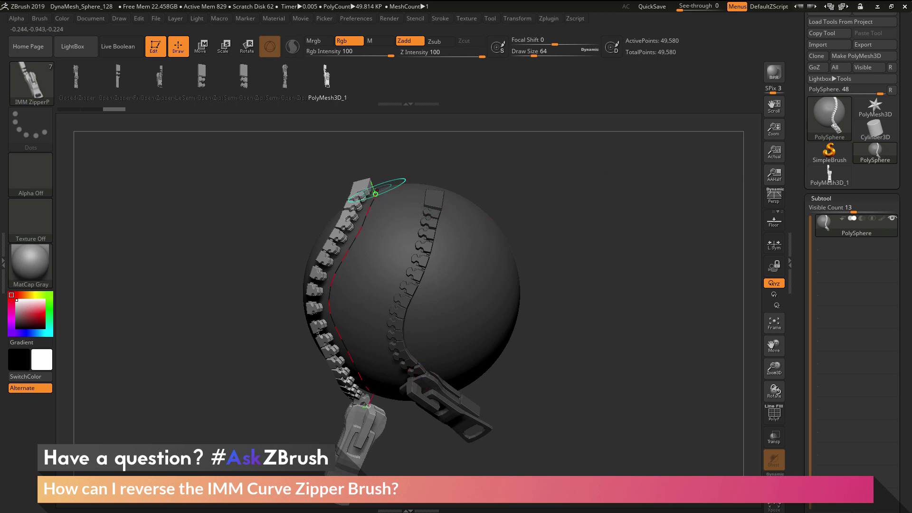
mouse_move(584, 228)
mouse_down()
mouse_move(560, 229)
mouse_move(597, 226)
mouse_up()
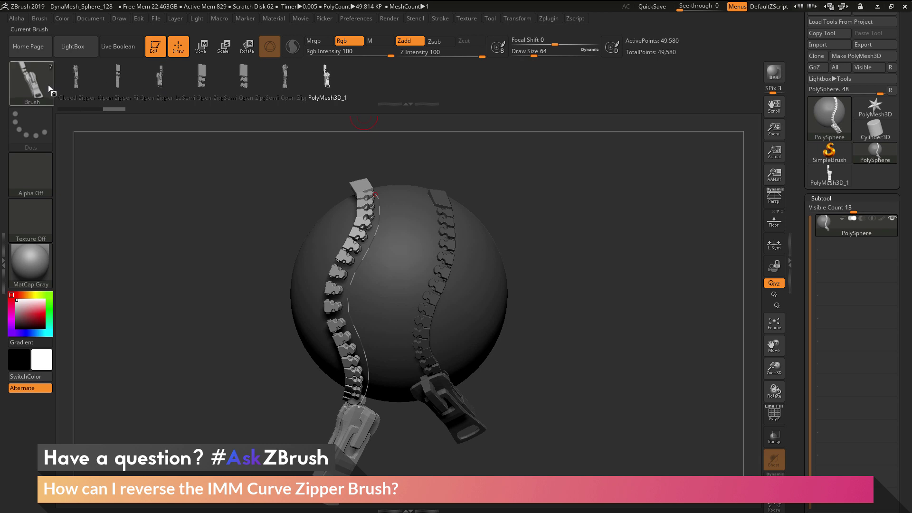
Step: Check the brush depth settings of the Open-Zipper-Le mesh and set the Imbed to 8 for the mirrored PolyMesh3D_1 mesh
click(162, 81)
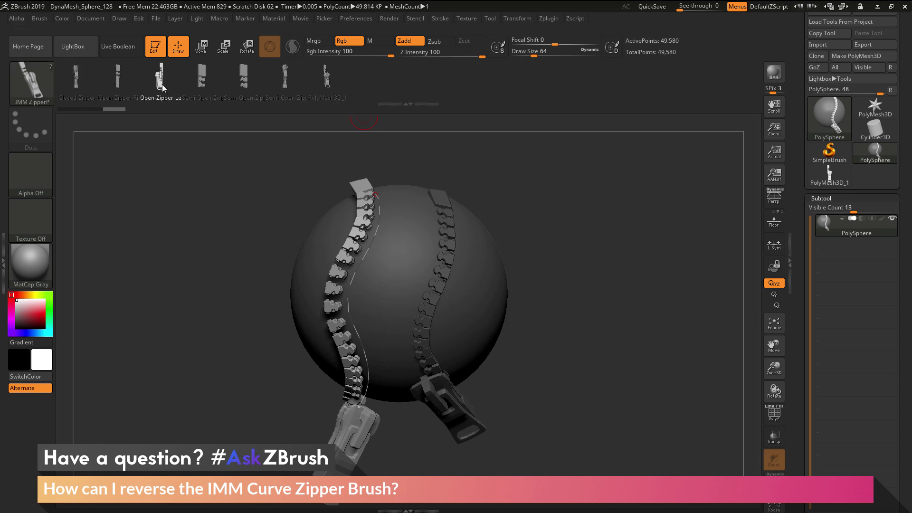
click(41, 21)
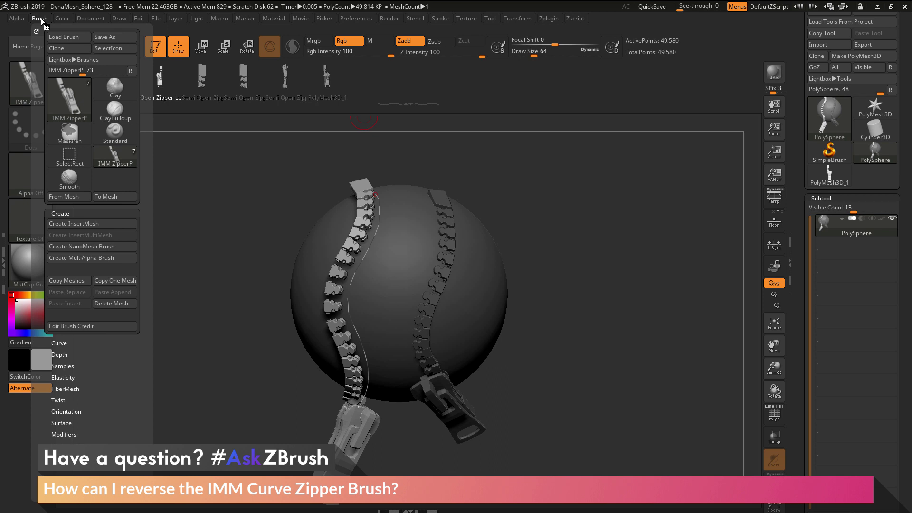
click(63, 354)
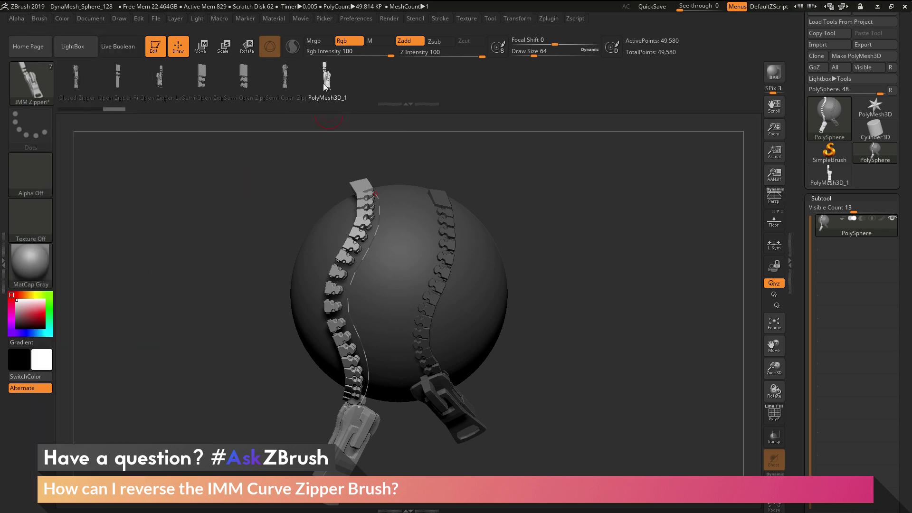
click(40, 18)
click(122, 245)
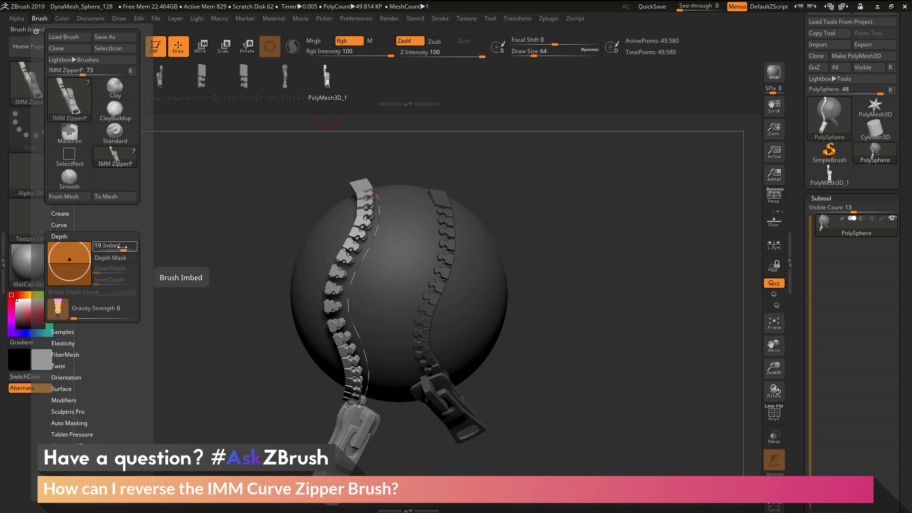
text(8)
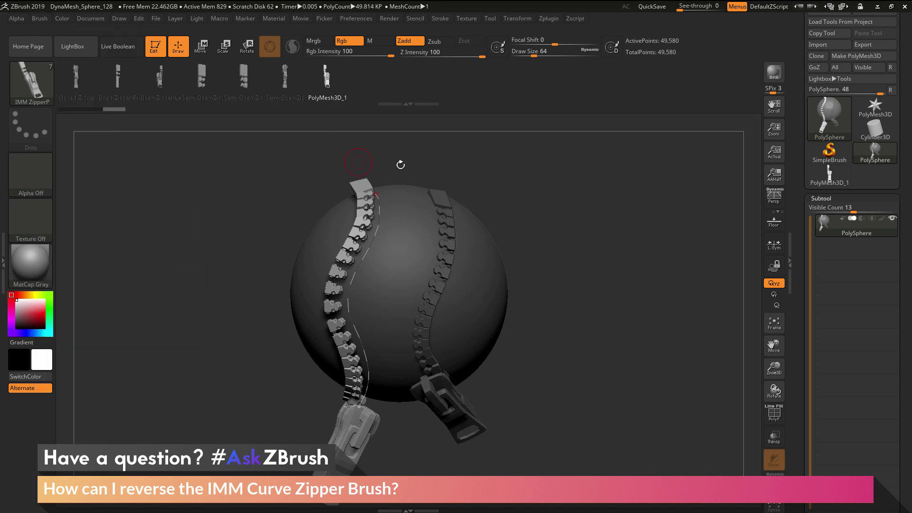
Step: Undo the mirrored zipper and redraw it down the sphere beside the first zipper, using the new imbed depth
key(ctrl)
key(ctrl+z)
drag(610, 264, 617, 256)
mouse_move(370, 186)
mouse_down()
mouse_move(328, 373)
mouse_move(306, 419)
mouse_up()
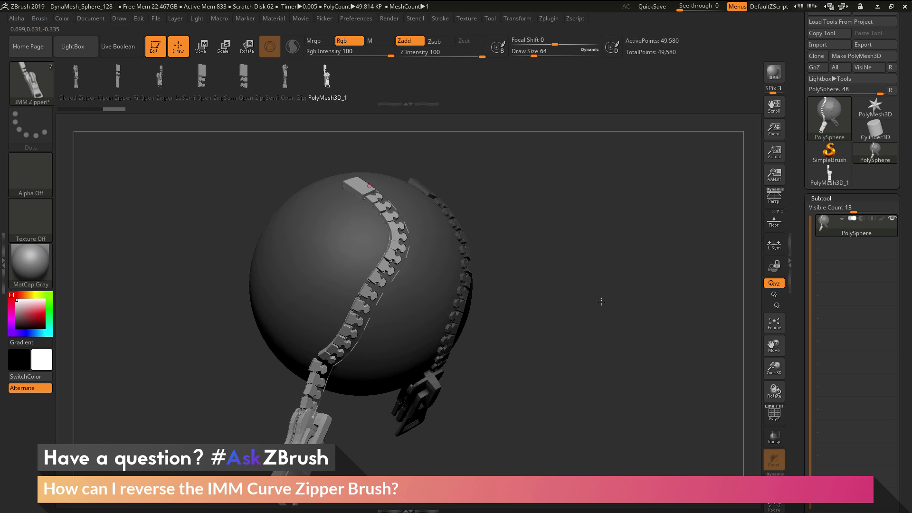
mouse_move(592, 301)
mouse_down()
mouse_move(571, 305)
mouse_move(582, 305)
mouse_up()
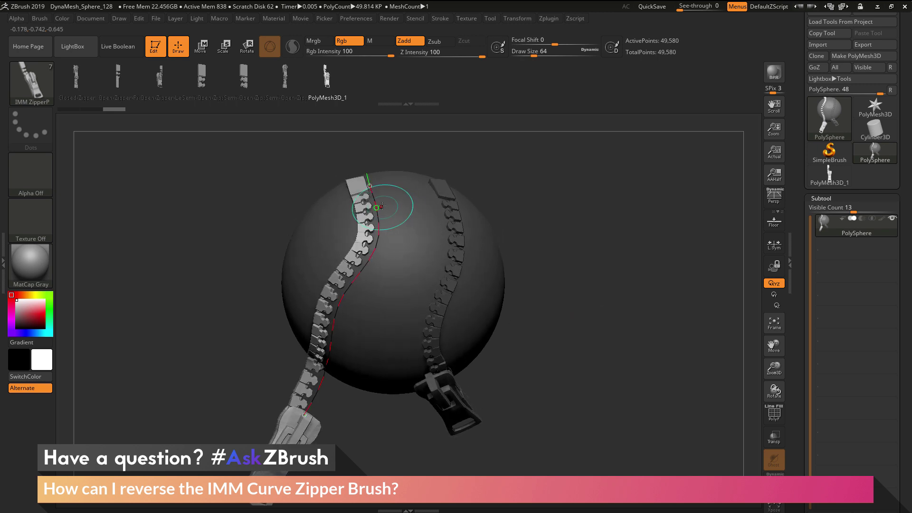
key(ctrl+z)
mouse_move(366, 189)
mouse_down()
mouse_move(366, 289)
mouse_move(349, 368)
mouse_move(314, 413)
mouse_up()
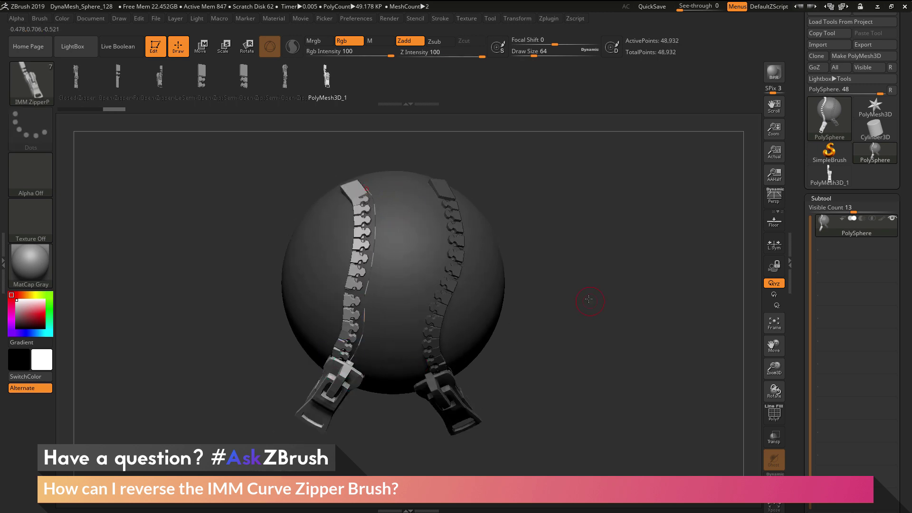
mouse_move(590, 301)
mouse_down()
mouse_move(579, 304)
mouse_move(597, 292)
mouse_move(587, 285)
mouse_up()
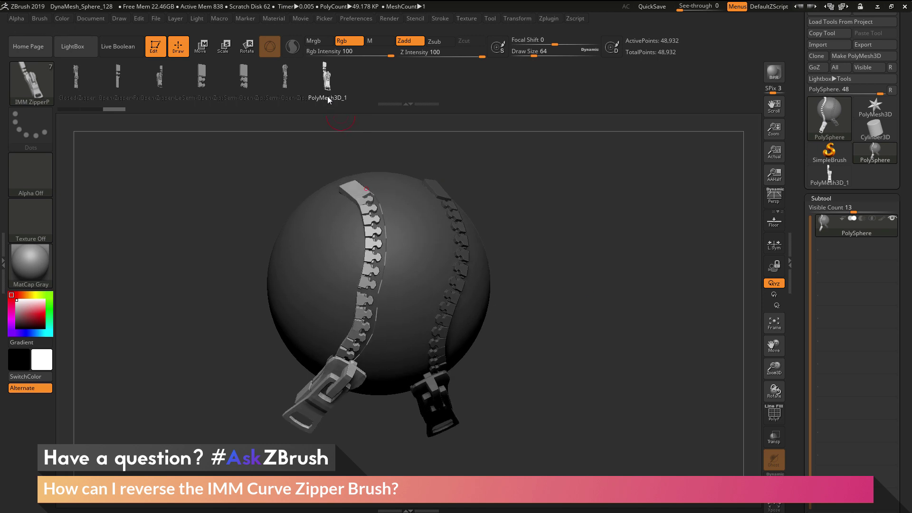
Step: Review the MeshFromBrush, Create InsertMesh and brush Save As commands for building and storing the reversed zipper brush
scroll(804, 267, down, 10)
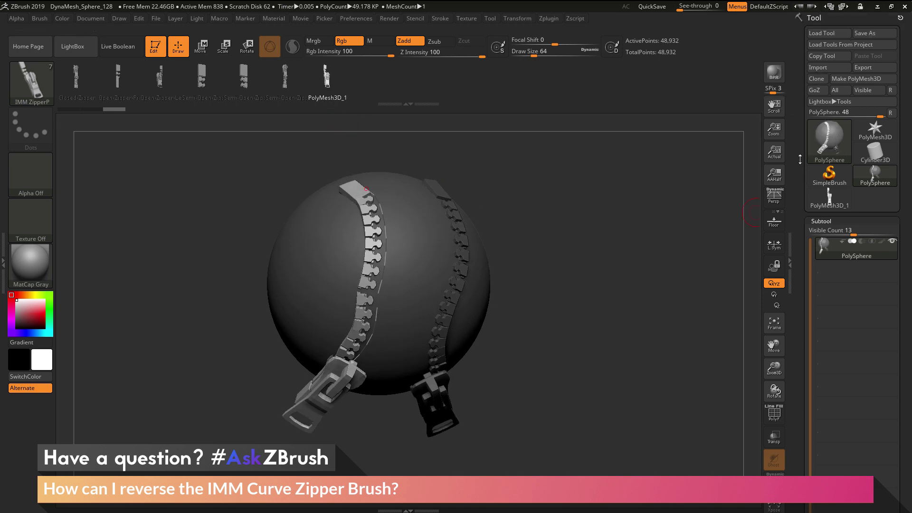
scroll(799, 326, down, 10)
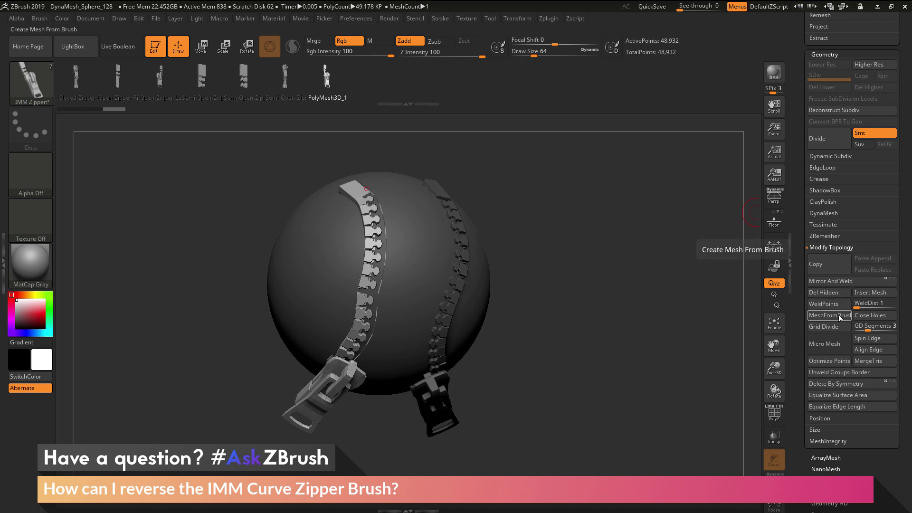
scroll(822, 196, up, 20)
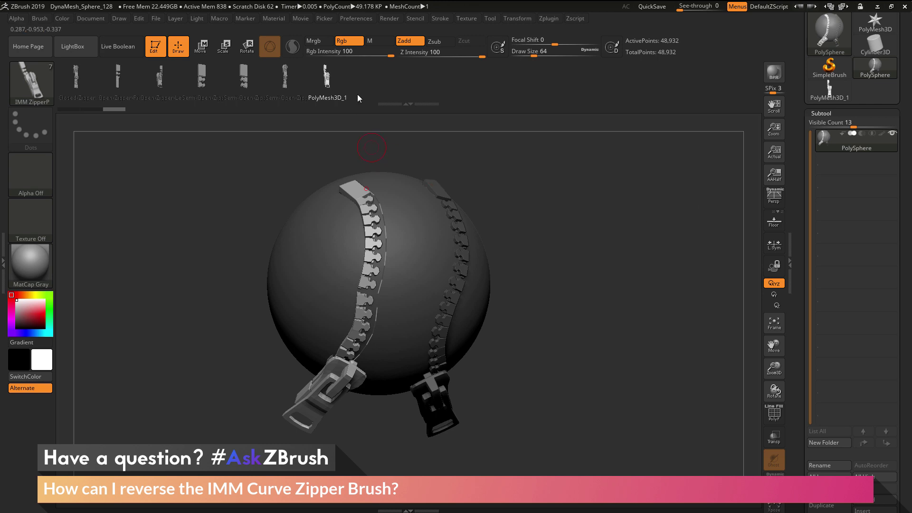
click(42, 19)
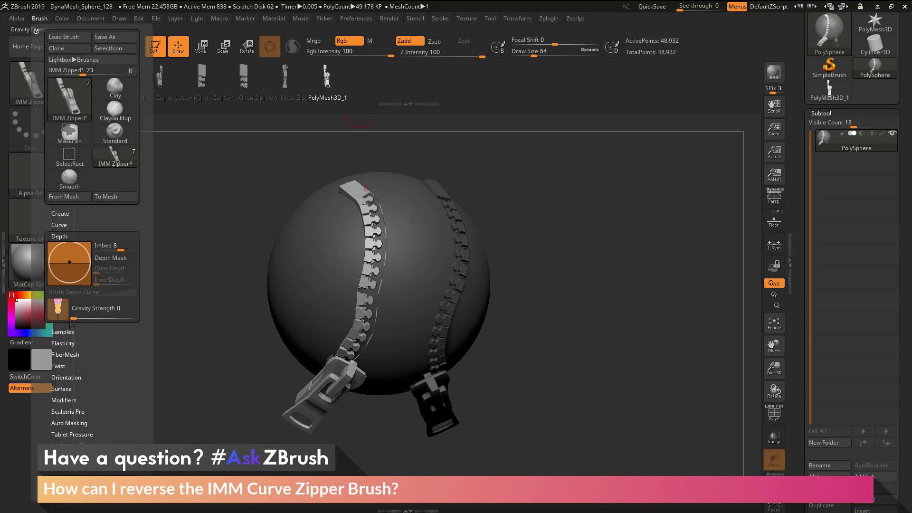
click(76, 214)
click(77, 214)
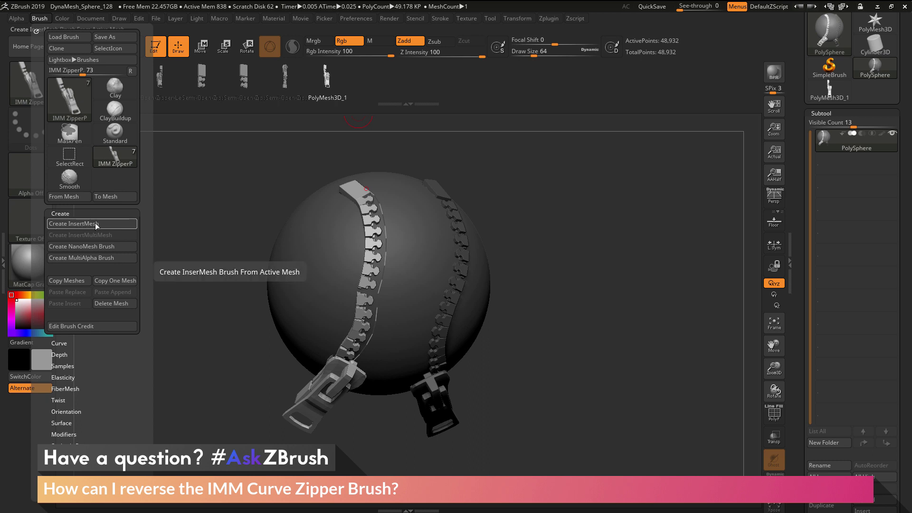
click(97, 222)
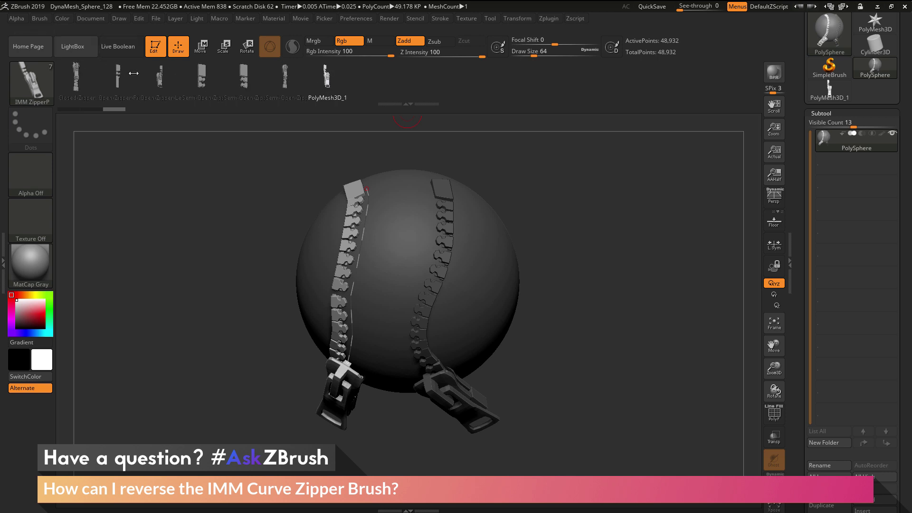
click(44, 20)
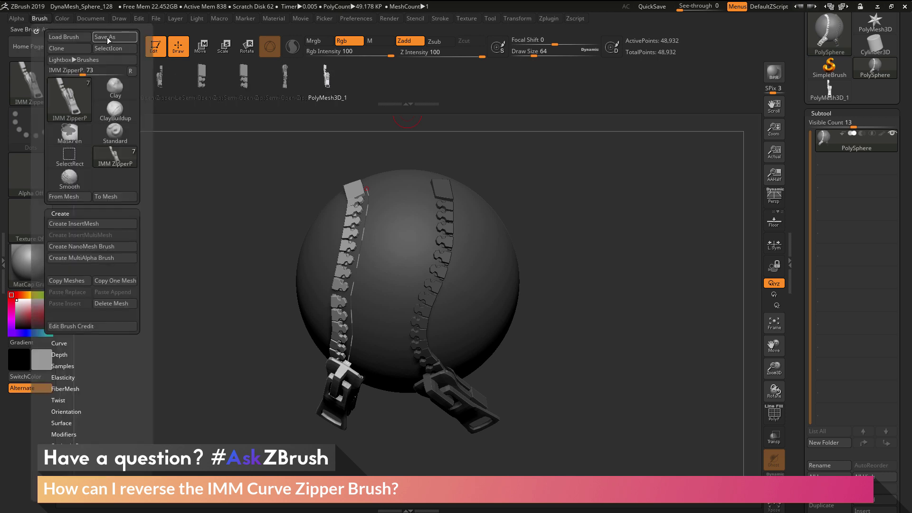
mouse_move(75, 109)
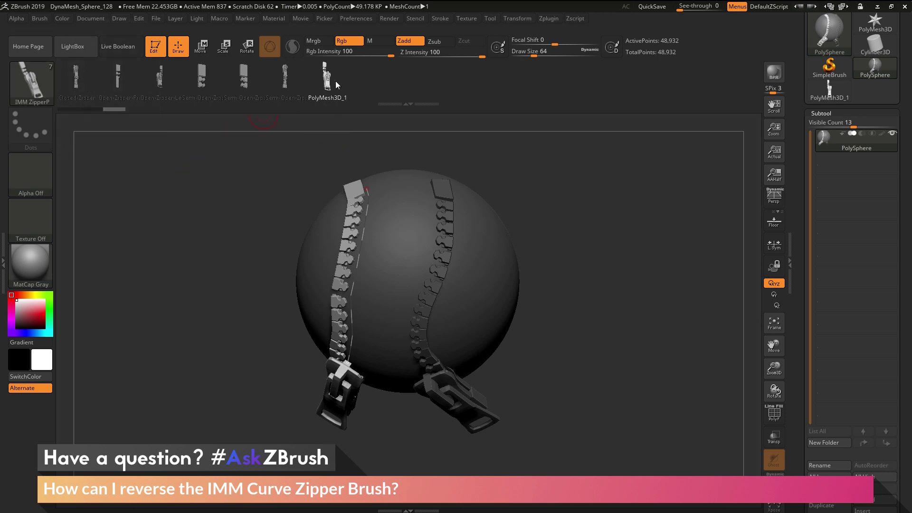
Step: Draw another mirrored zipper down the empty side of the sphere and inspect it next to the other two
drag(602, 219, 511, 247)
drag(599, 323, 651, 289)
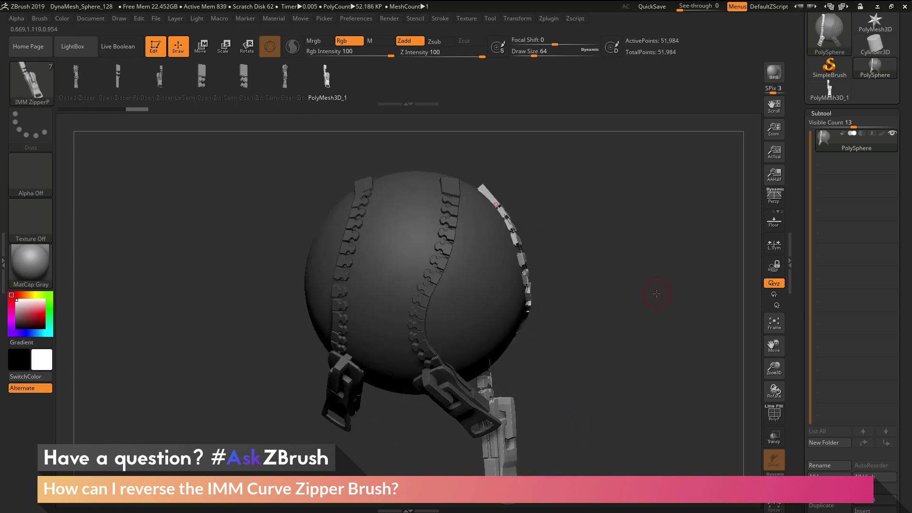